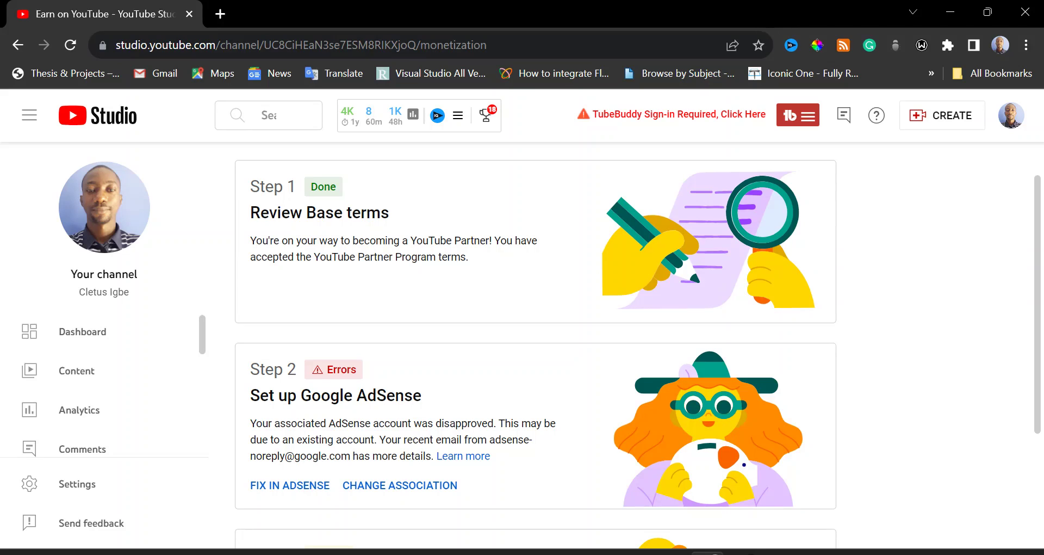
Follow the FIX IN ADSENSE link under Step 2 to load google.com/adsense in a new tab
{"action": "left_click", "coordinate": [306, 486]}
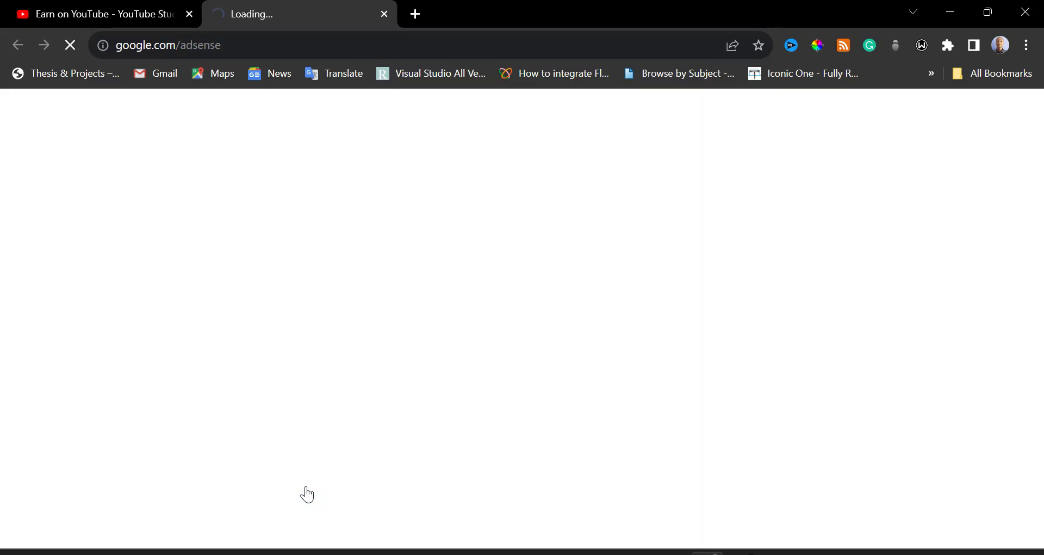
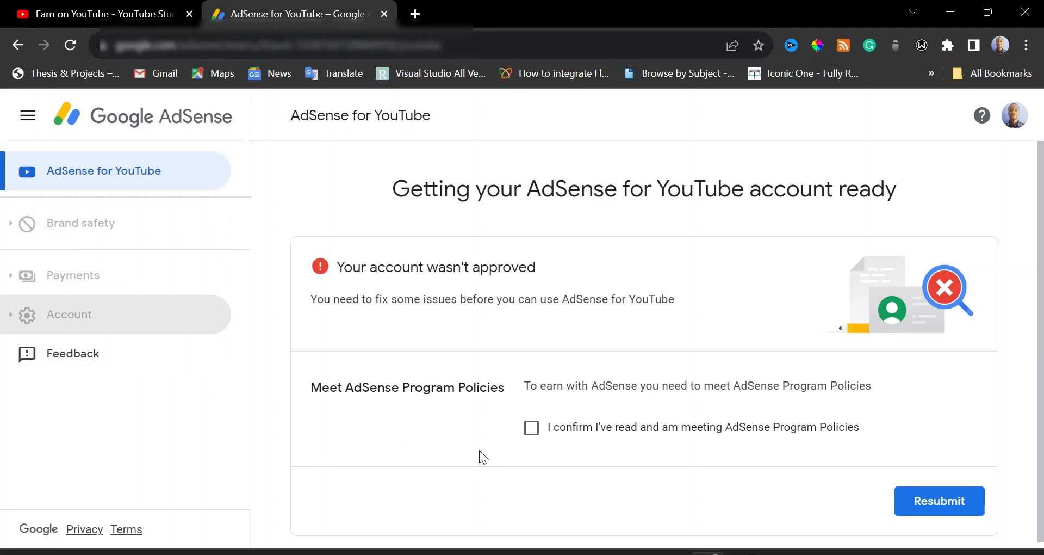
Confirm compliance with the AdSense Program Policies and resubmit the AdSense for YouTube account for review
{"action": "left_click", "coordinate": [531, 432]}
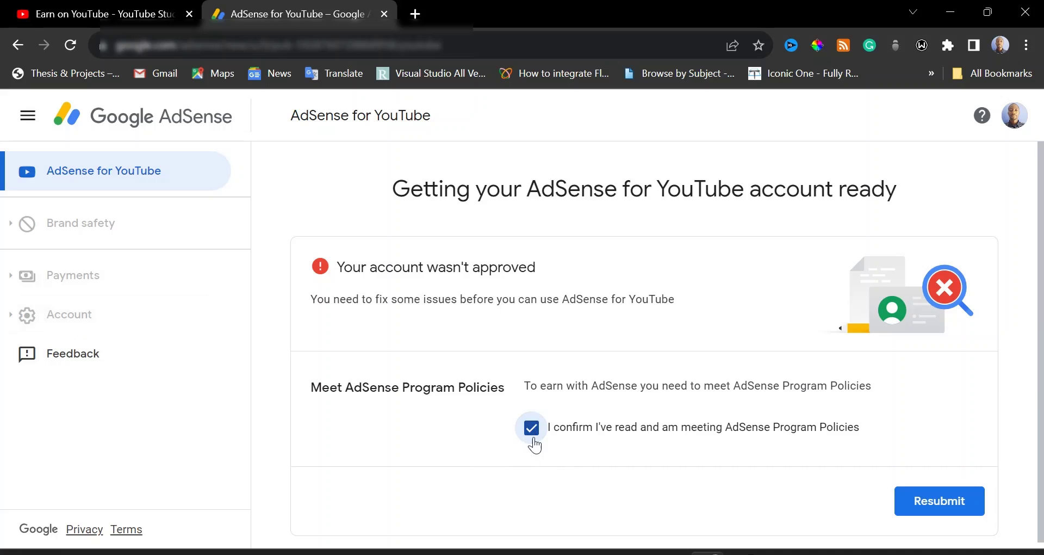
{"action": "left_click", "coordinate": [932, 512]}
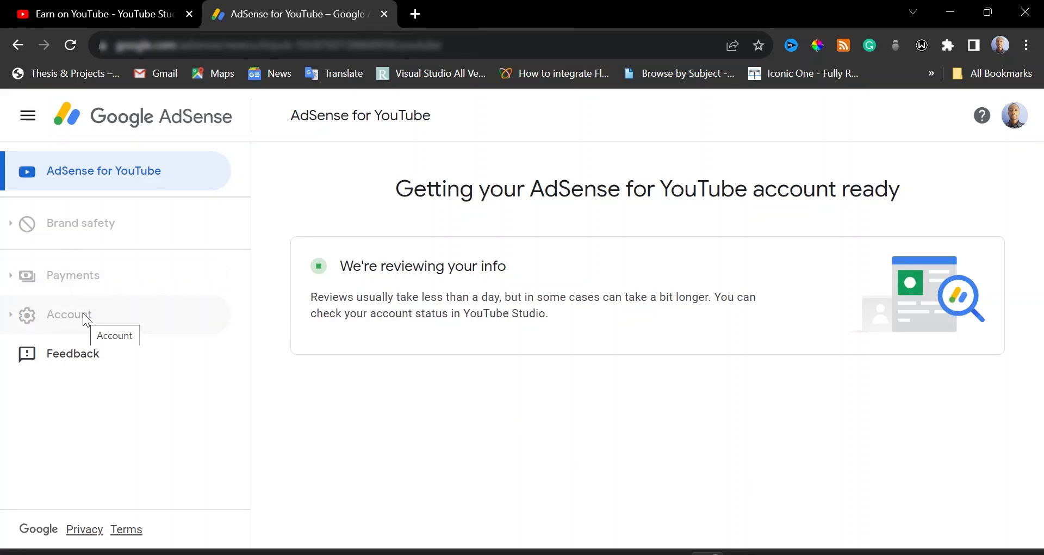
Reload the page and open the Account information page under Account > Settings
{"action": "left_click", "coordinate": [69, 45]}
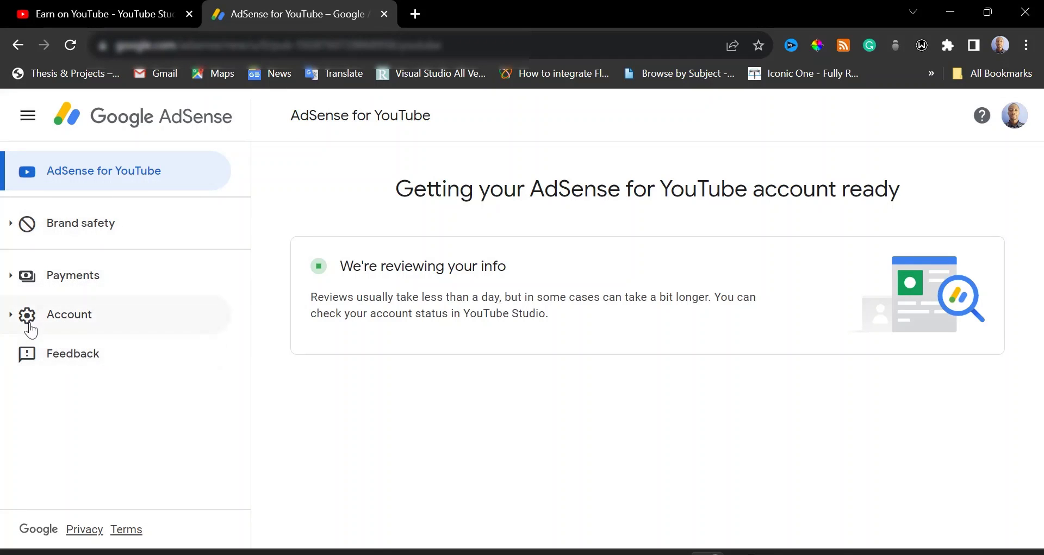
{"action": "left_click", "coordinate": [13, 316]}
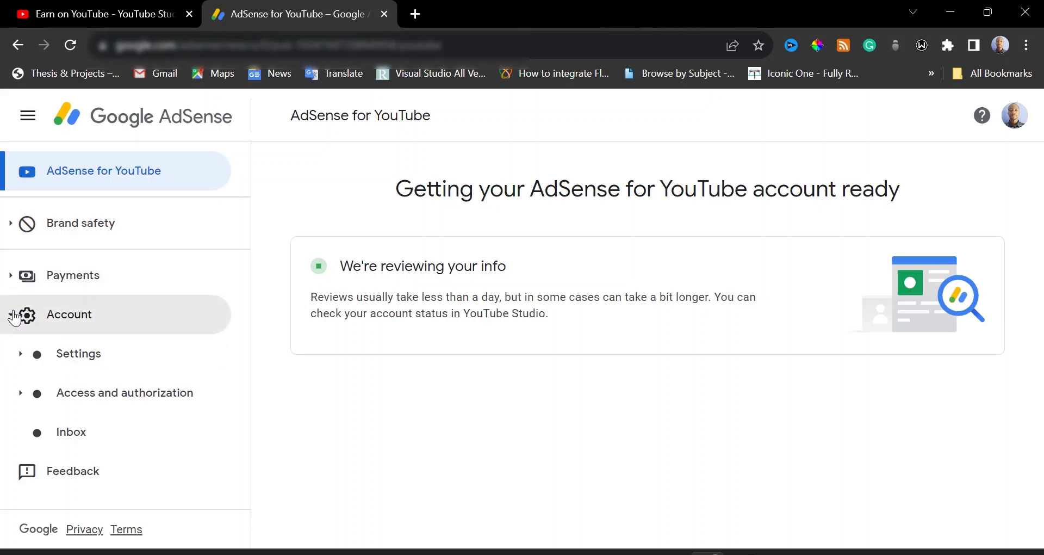
{"action": "left_click", "coordinate": [76, 360]}
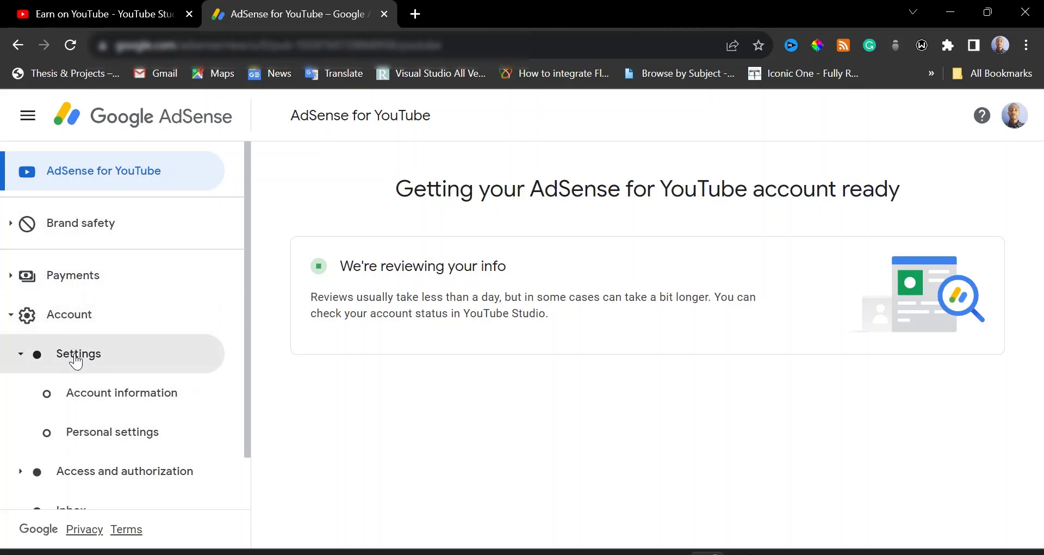
{"action": "left_click", "coordinate": [111, 404]}
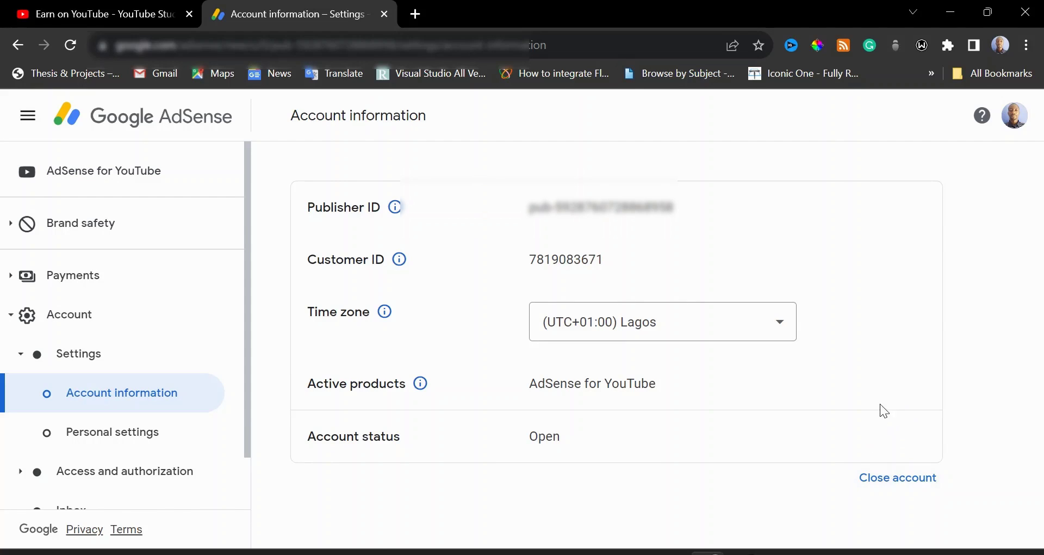
Close the AdSense for YouTube account through the Close account option
{"action": "left_click", "coordinate": [896, 486]}
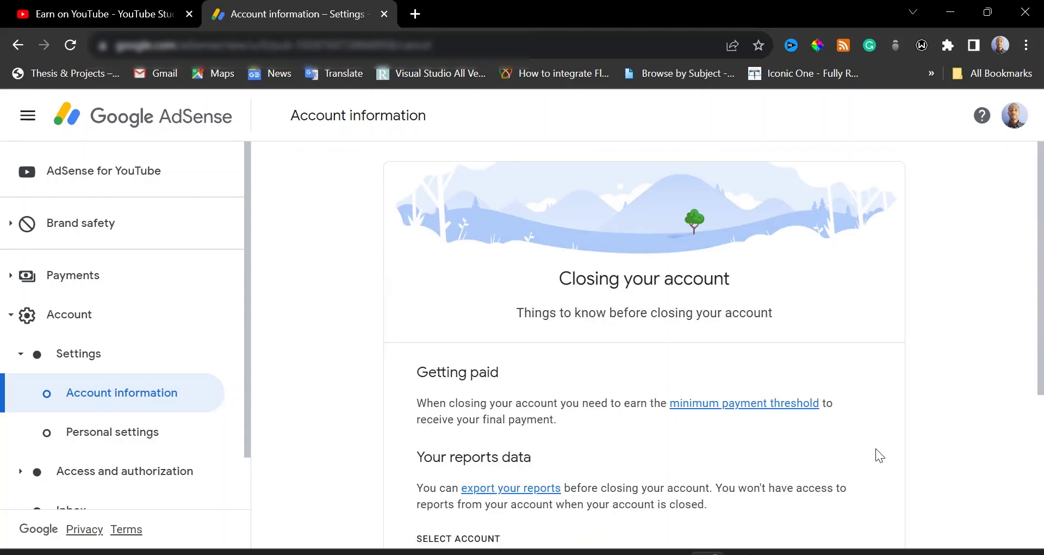
{"action": "left_click_drag", "start_coordinate": [1040, 231], "coordinate": [1036, 373]}
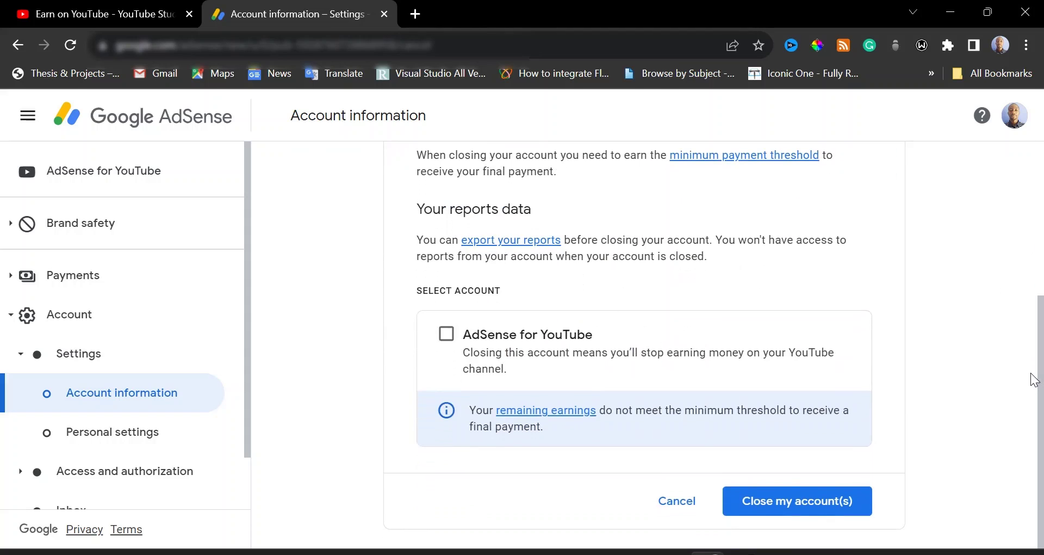
{"action": "left_click", "coordinate": [447, 336]}
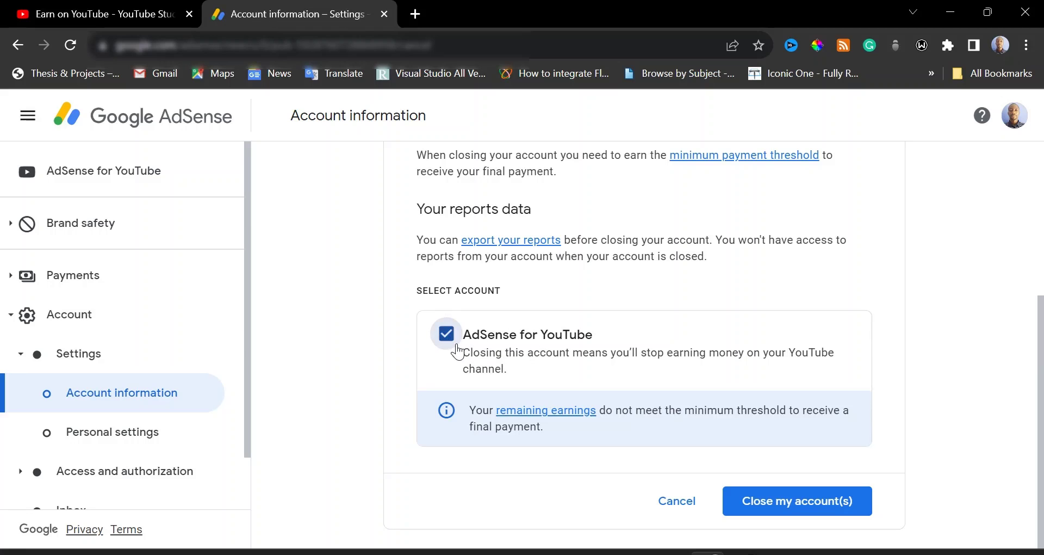
{"action": "left_click", "coordinate": [792, 507]}
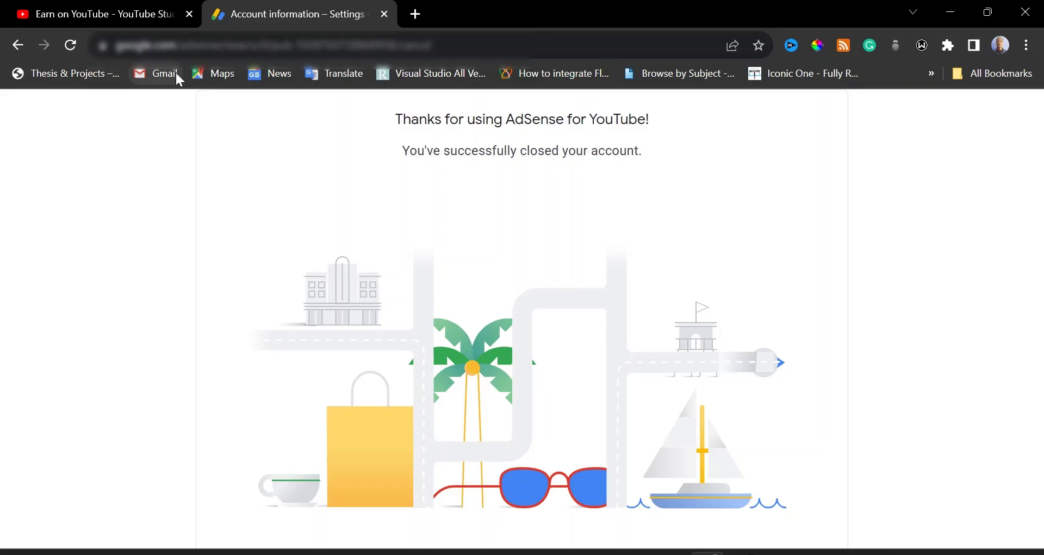
In YouTube Studio's Step 2, choose to change the AdSense association and proceed to identity verification
{"action": "left_click", "coordinate": [128, 11]}
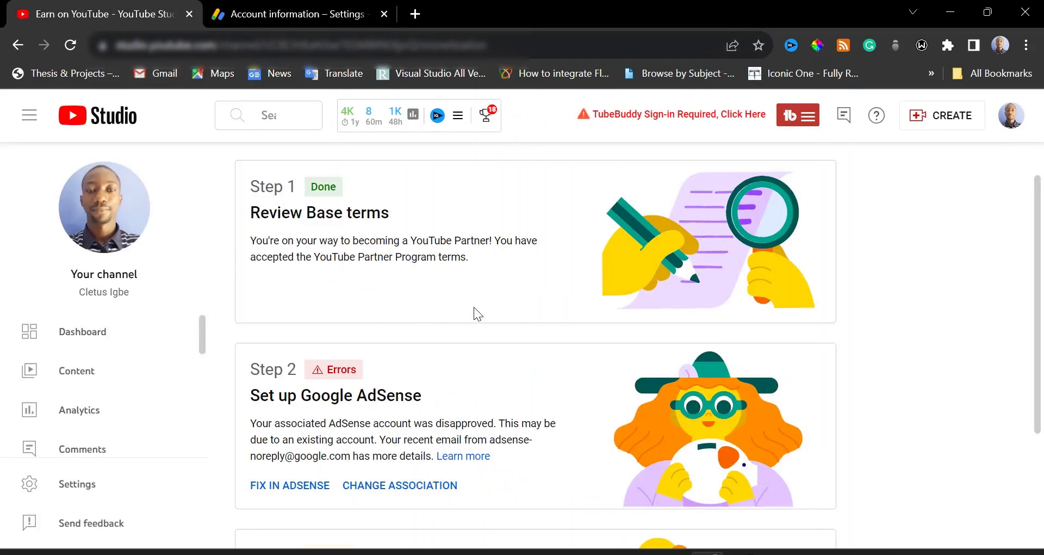
{"action": "scroll", "coordinate": [488, 329], "scroll_direction": "down", "scroll_amount": 2}
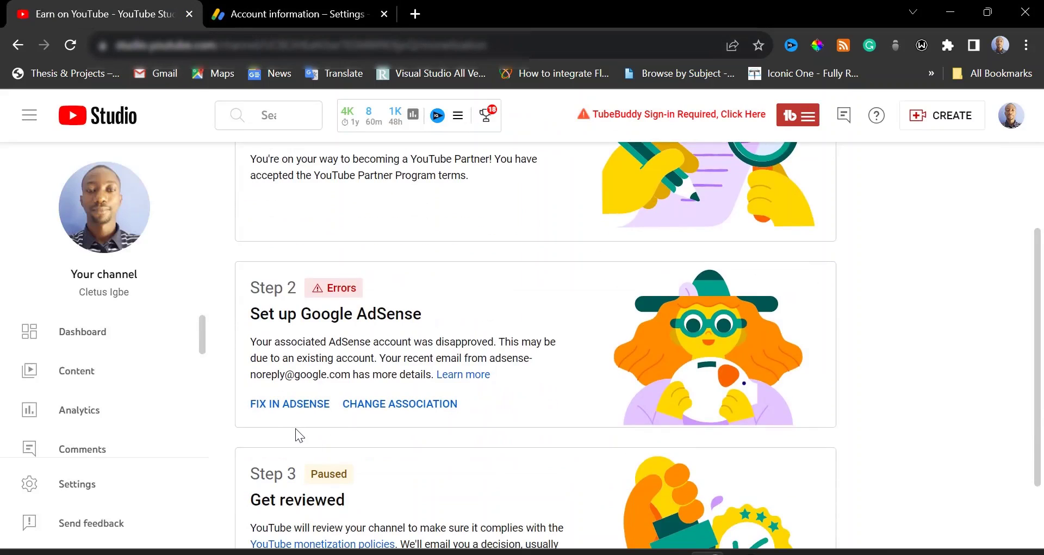
{"action": "left_click", "coordinate": [415, 407]}
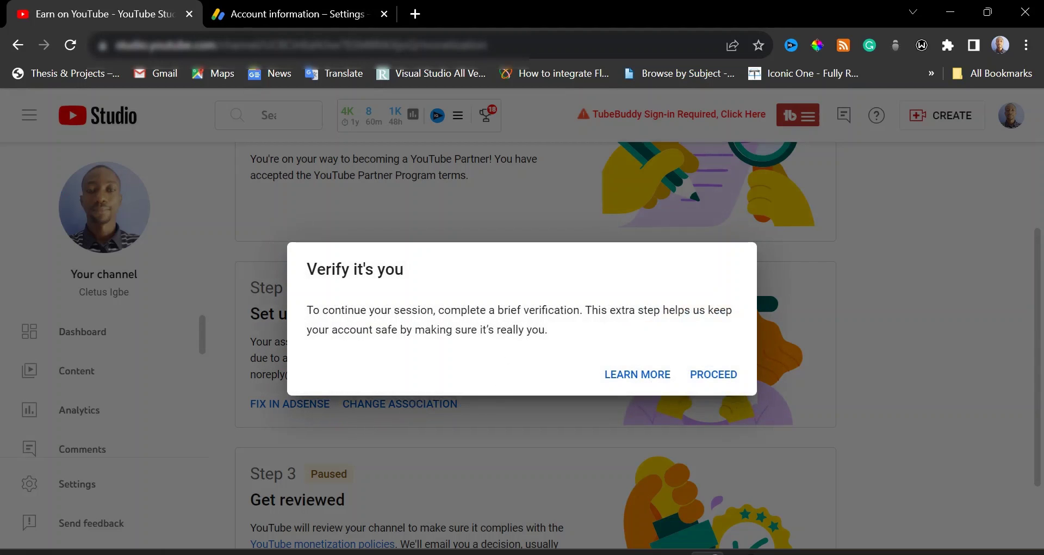
{"action": "left_click", "coordinate": [713, 376]}
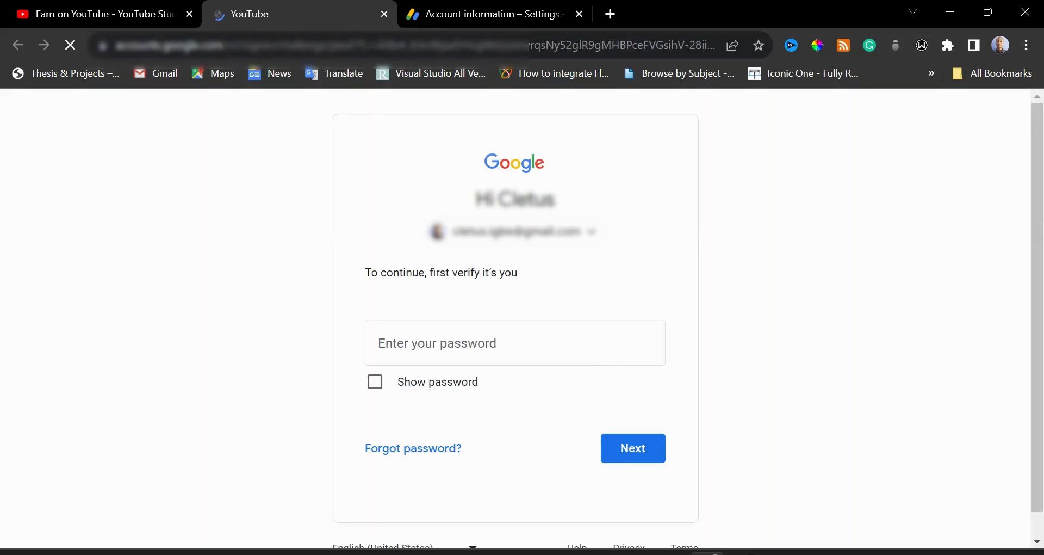
{"action": "left_click", "coordinate": [99, 14]}
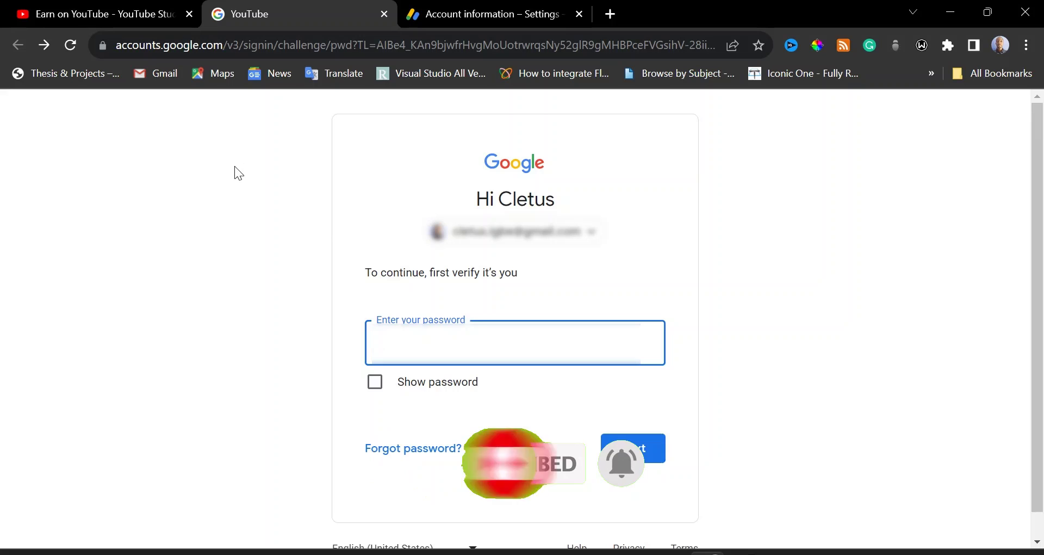
Enter the Google account password and submit it to verify identity
{"action": "type", "text": "•••••••••••••••"}
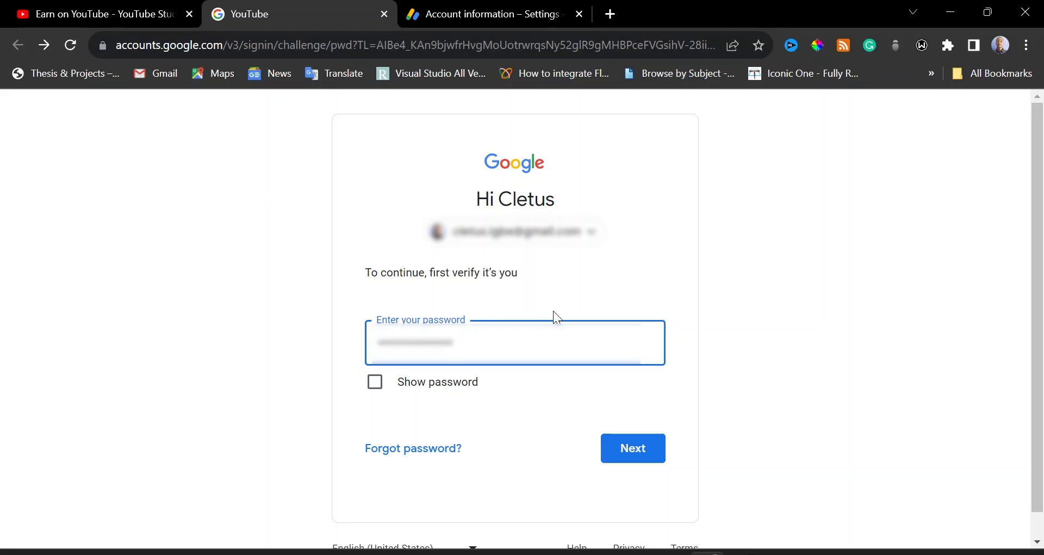
{"action": "left_click", "coordinate": [626, 450]}
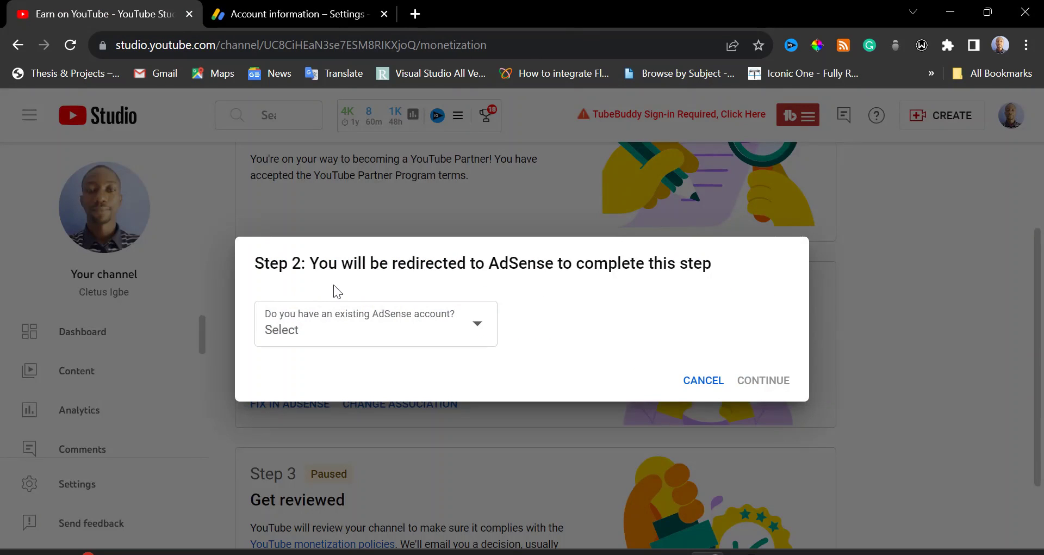
Answer 'No, I don't have an existing account' and continue to AdSense sign-in
{"action": "left_click", "coordinate": [464, 333]}
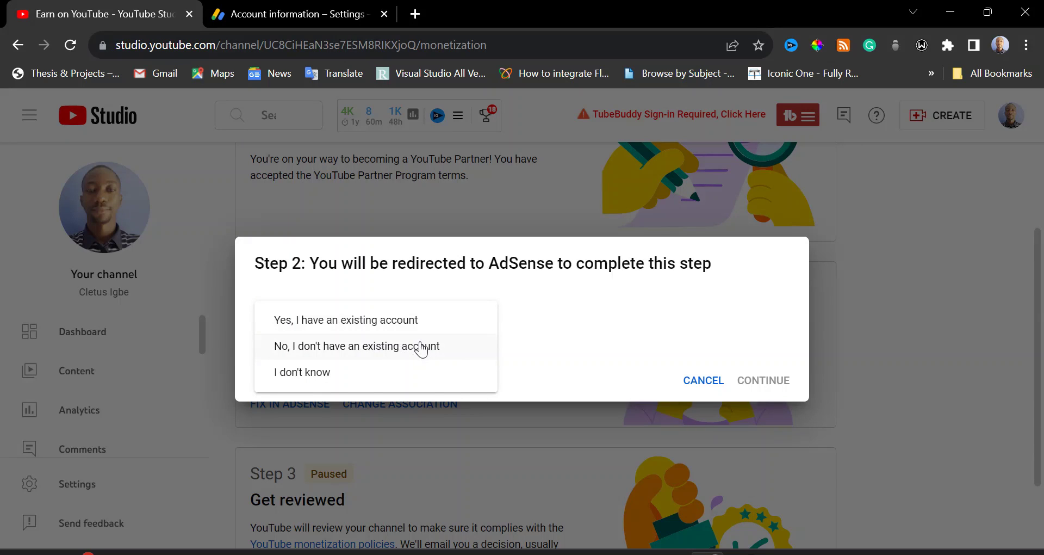
{"action": "left_click", "coordinate": [422, 348]}
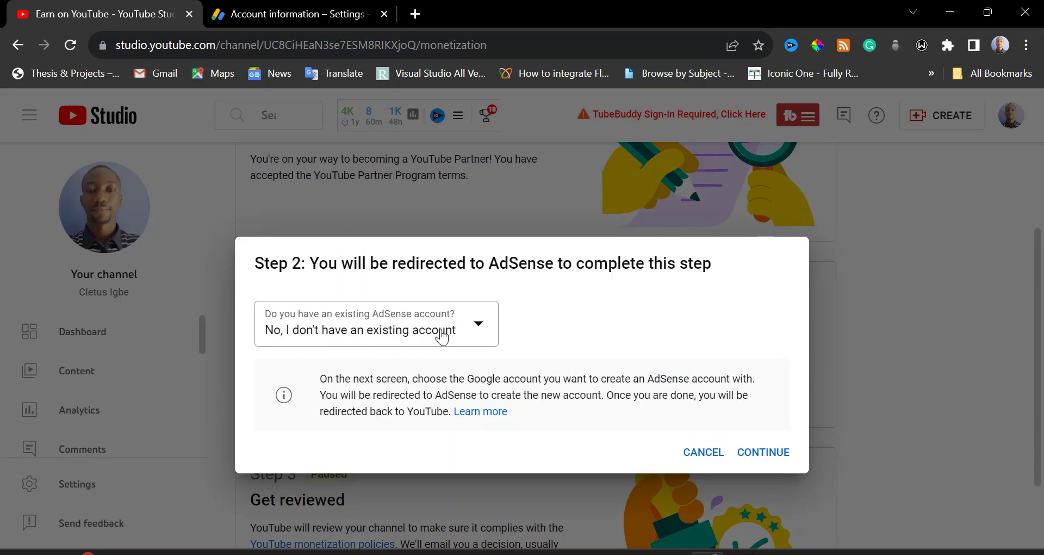
{"action": "left_click", "coordinate": [762, 452]}
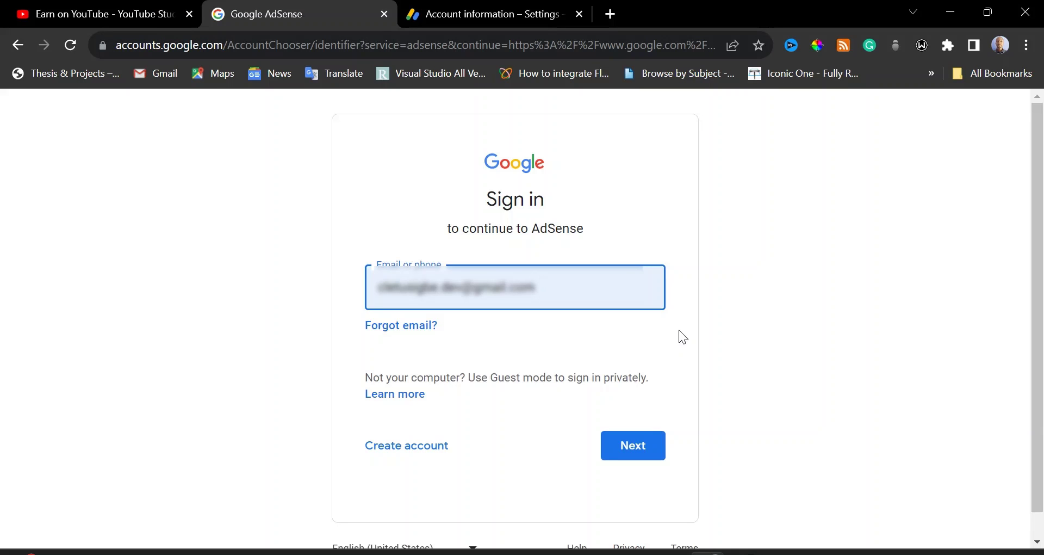
Sign in to AdSense with the pre-filled e-mail and the account password
{"action": "left_click", "coordinate": [633, 441]}
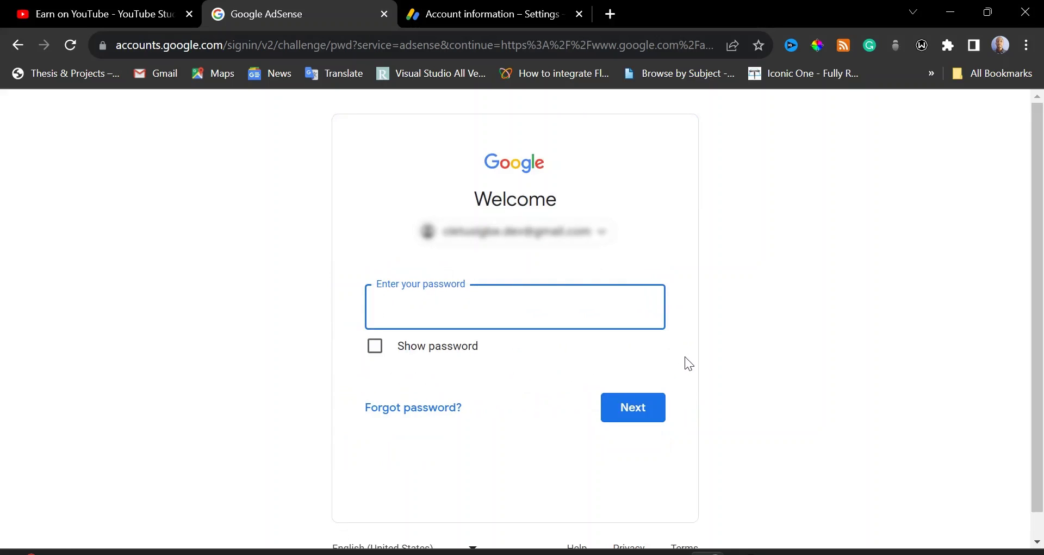
{"action": "type", "text": "***********"}
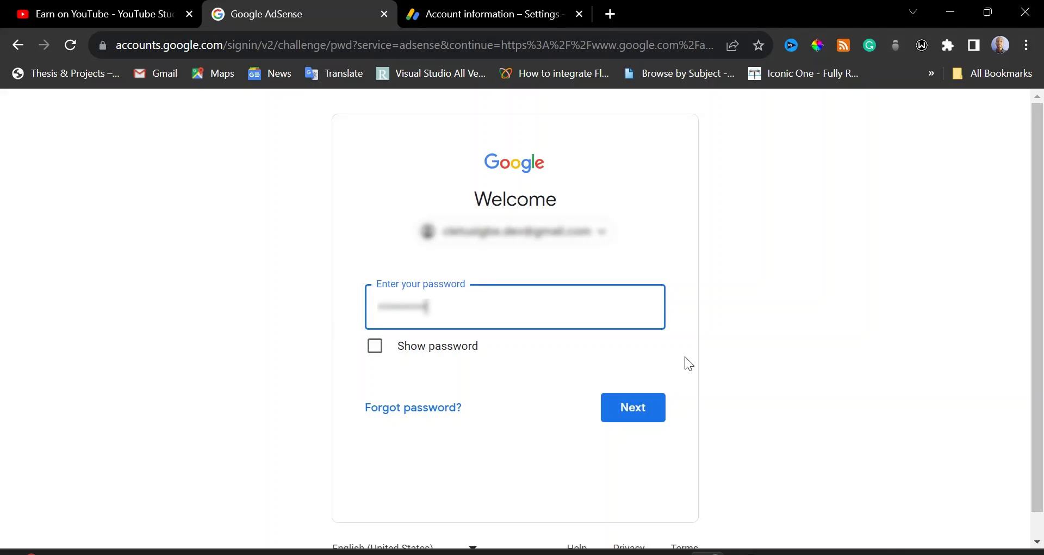
{"action": "type", "text": "******"}
{"action": "left_click", "coordinate": [643, 416]}
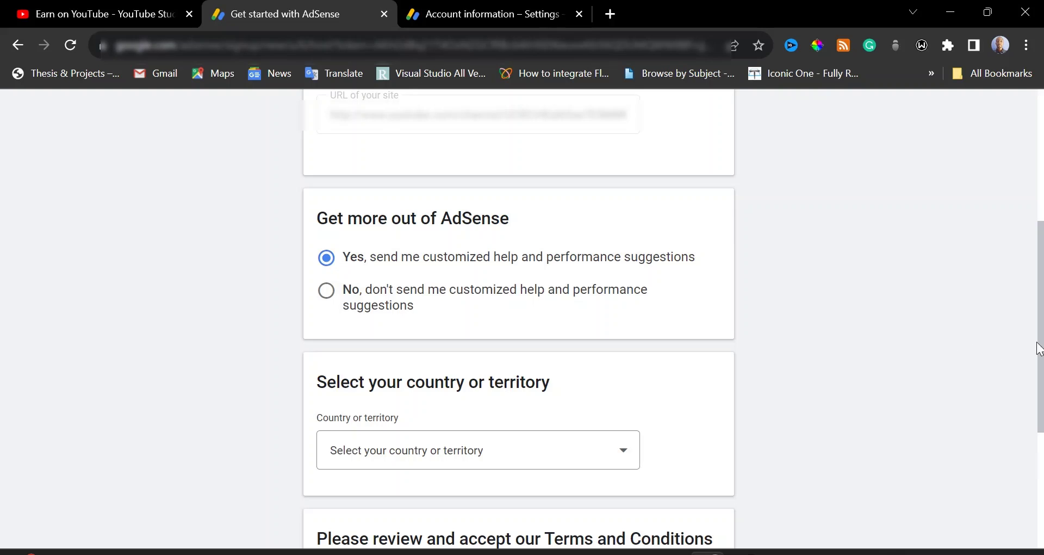
Set the signup form's country or territory to Nigeria
{"action": "scroll", "coordinate": [619, 342], "scroll_direction": "down", "scroll_amount": 3}
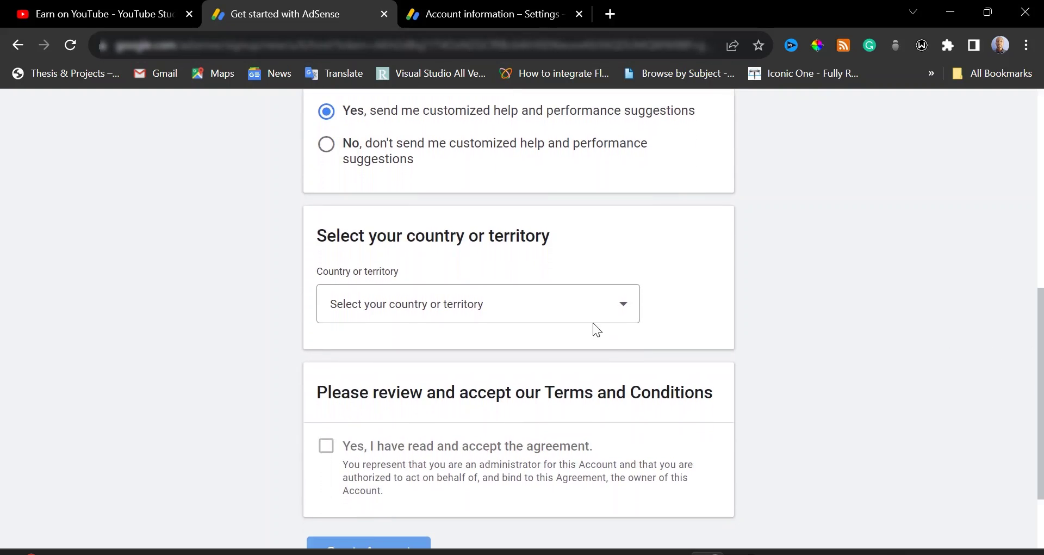
{"action": "left_click", "coordinate": [583, 305]}
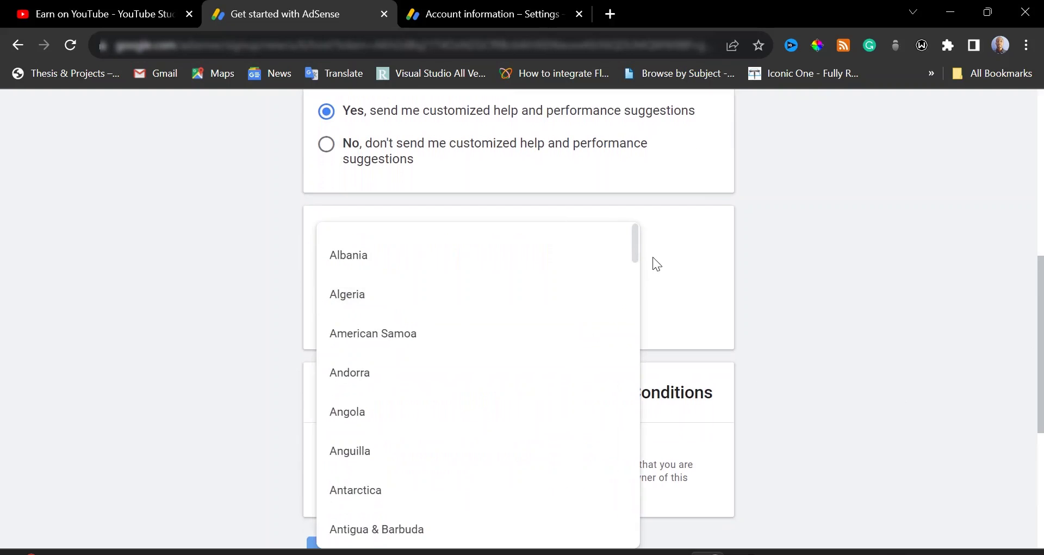
{"action": "left_click_drag", "start_coordinate": [635, 245], "coordinate": [613, 433]}
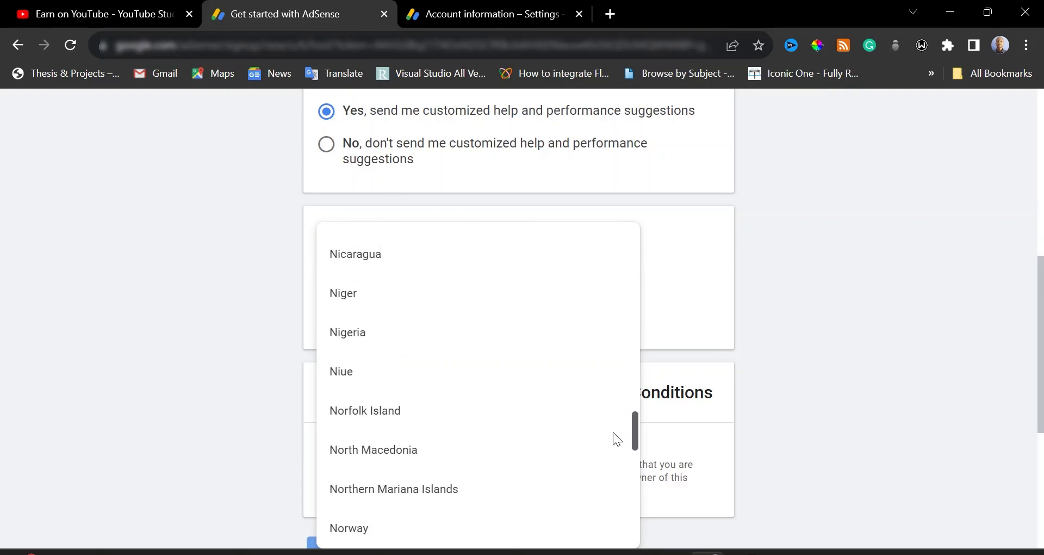
{"action": "left_click", "coordinate": [390, 308]}
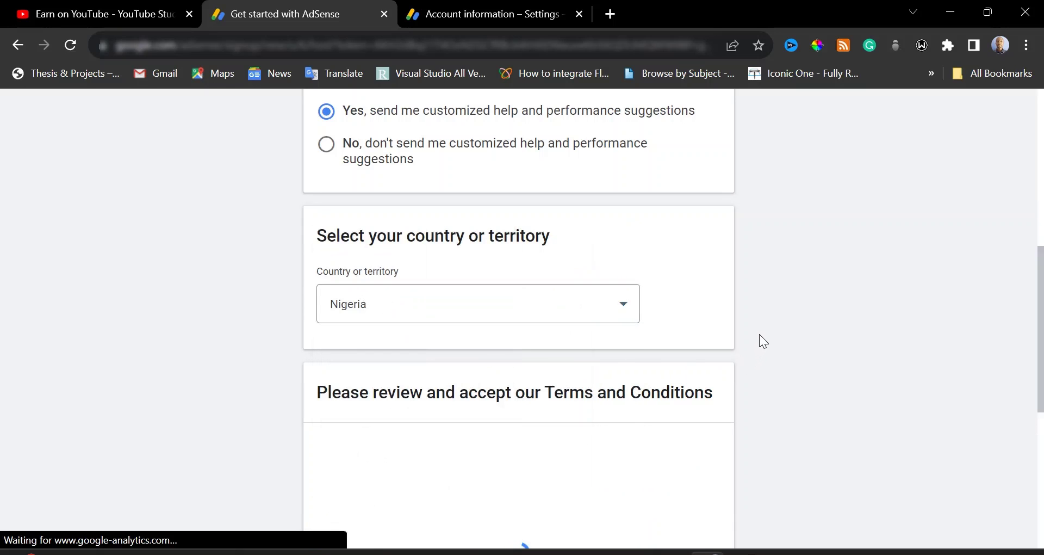
Read through the AdSense Terms and Conditions and tick 'Yes, I have read and accept the agreement'
{"action": "left_click_drag", "start_coordinate": [1043, 299], "coordinate": [1034, 386]}
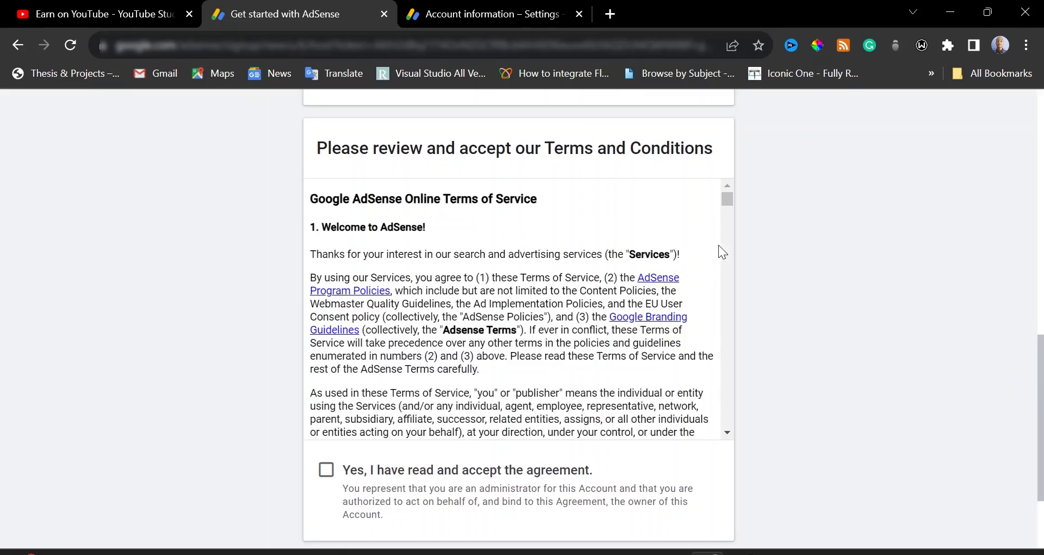
{"action": "left_click_drag", "start_coordinate": [730, 199], "coordinate": [728, 424]}
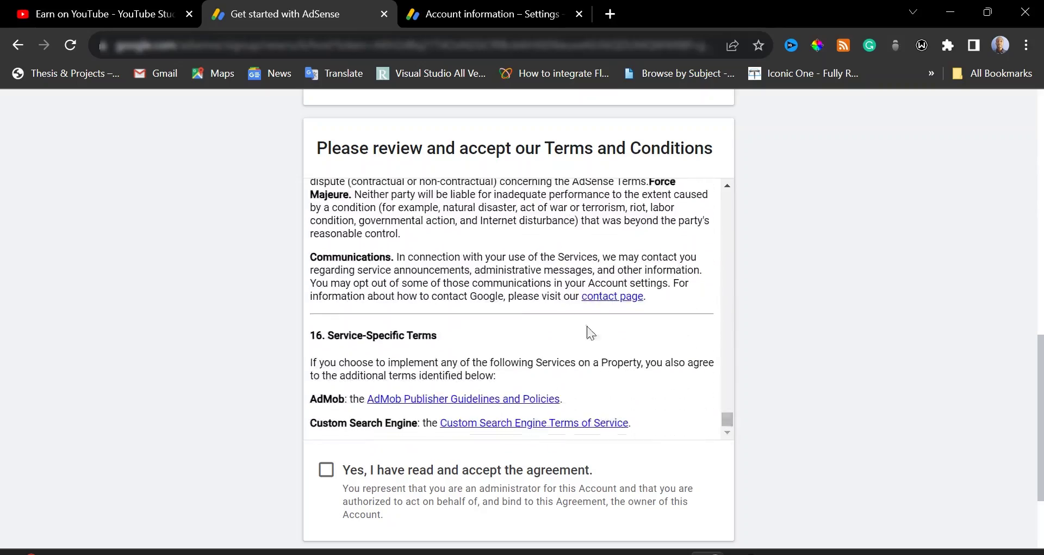
{"action": "left_click", "coordinate": [329, 476]}
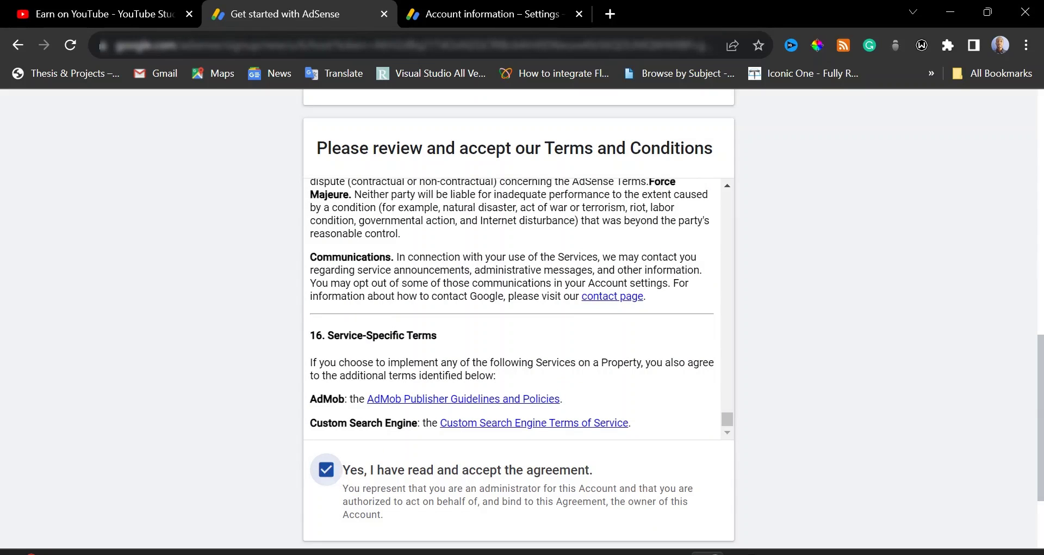
{"action": "left_click_drag", "start_coordinate": [1040, 370], "coordinate": [1040, 425]}
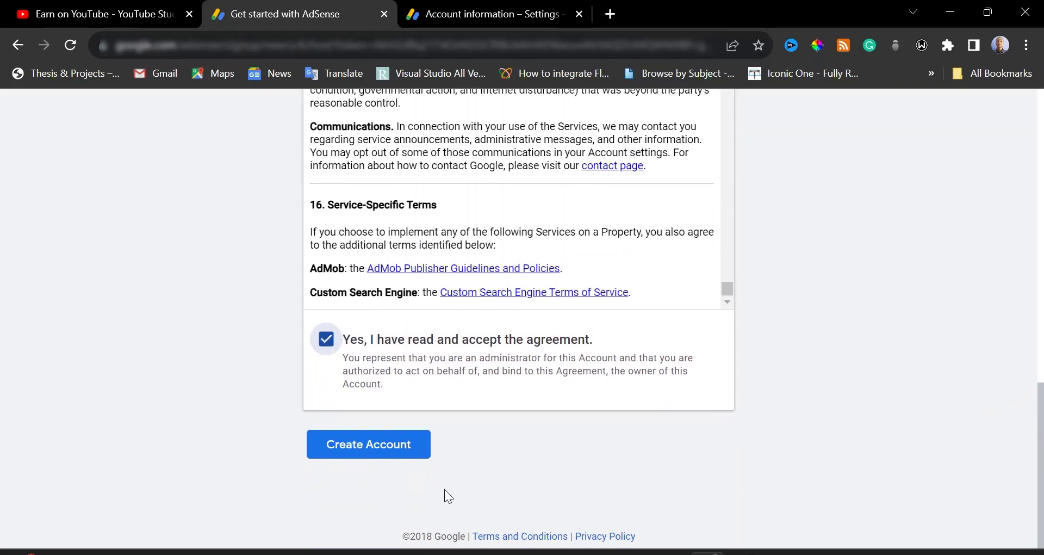
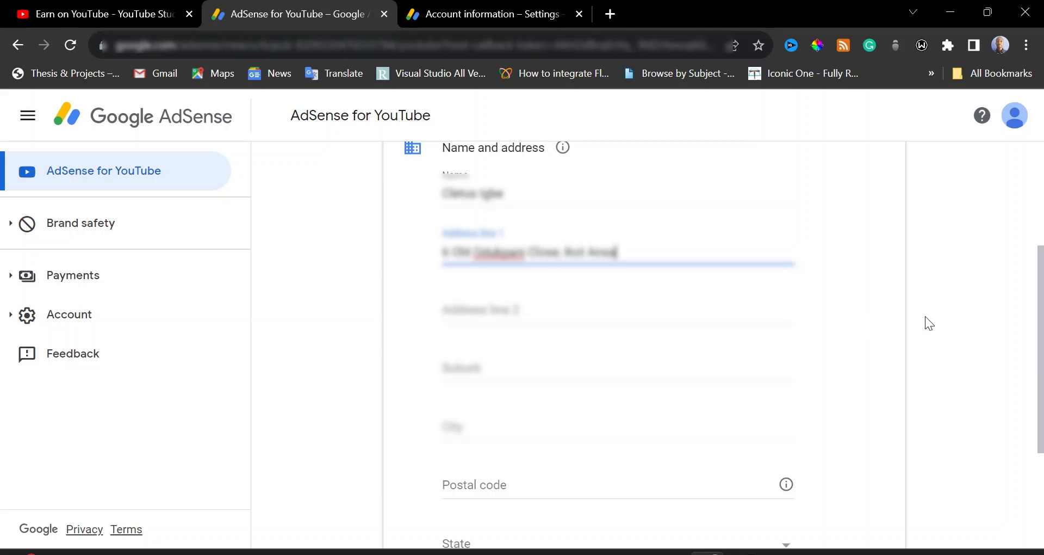
Enter the street address and area in Address line 1, then scroll down the form
{"action": "left_click_drag", "start_coordinate": [1042, 292], "coordinate": [1042, 359]}
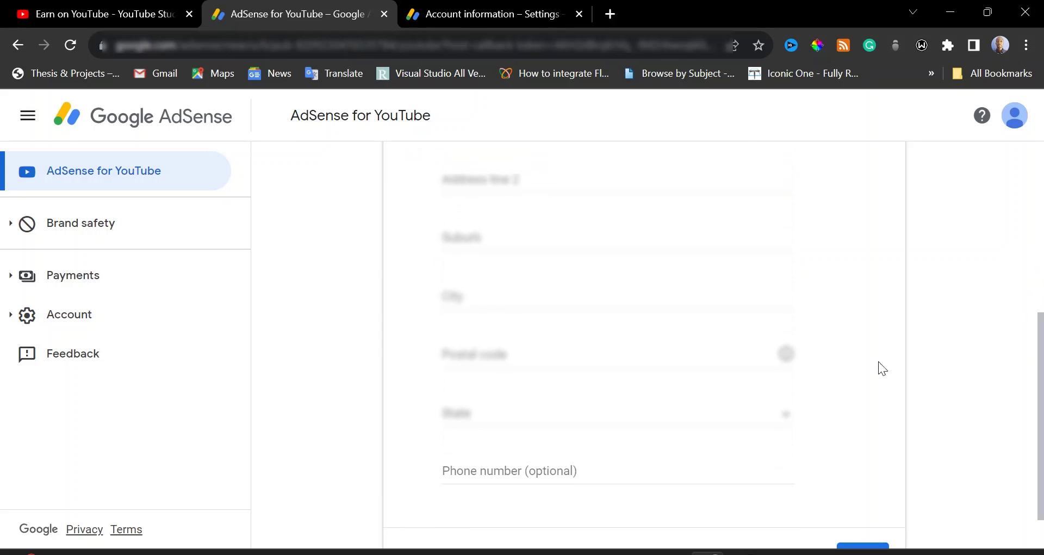
Fill in the City and Postal code fields of the address
{"action": "left_click", "coordinate": [615, 297]}
{"action": "type", "text": "Ca"}
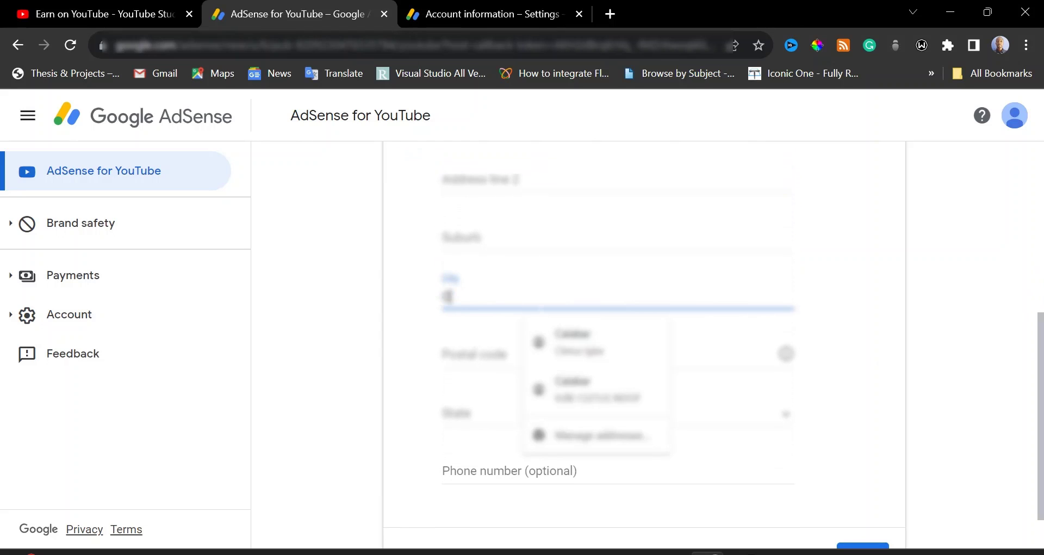
{"action": "type", "text": "labar"}
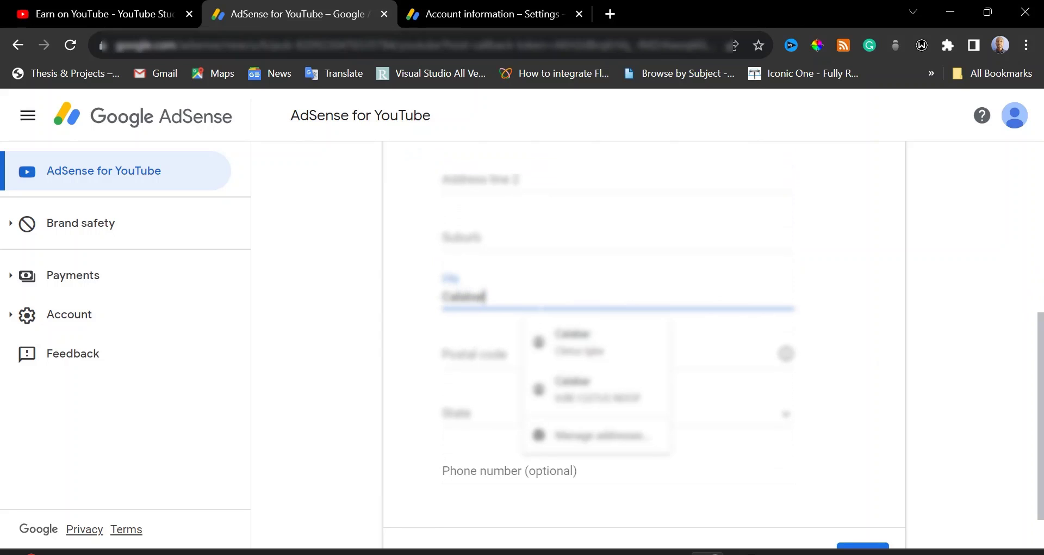
{"action": "left_click", "coordinate": [983, 325]}
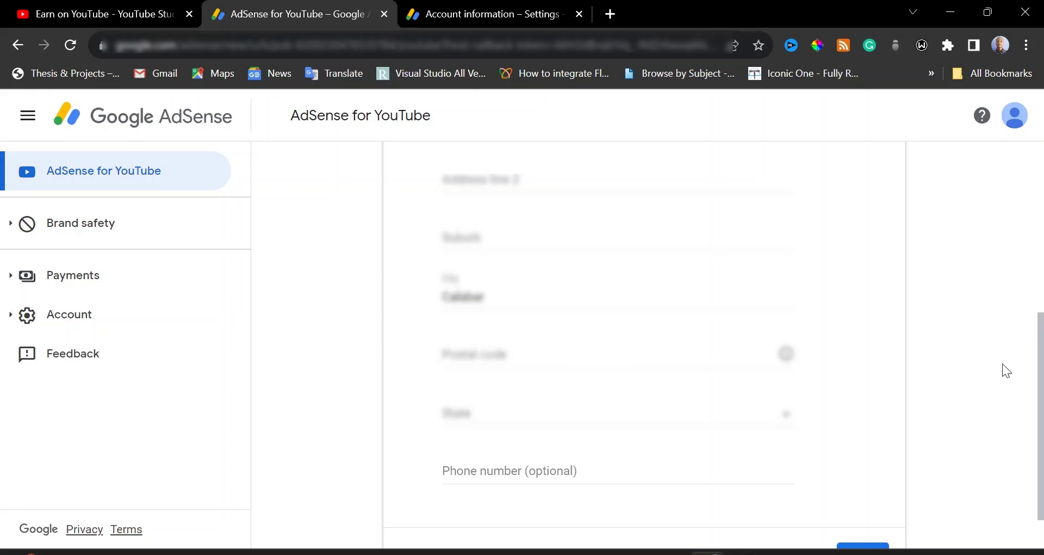
{"action": "left_click_drag", "start_coordinate": [1040, 359], "coordinate": [1040, 369]}
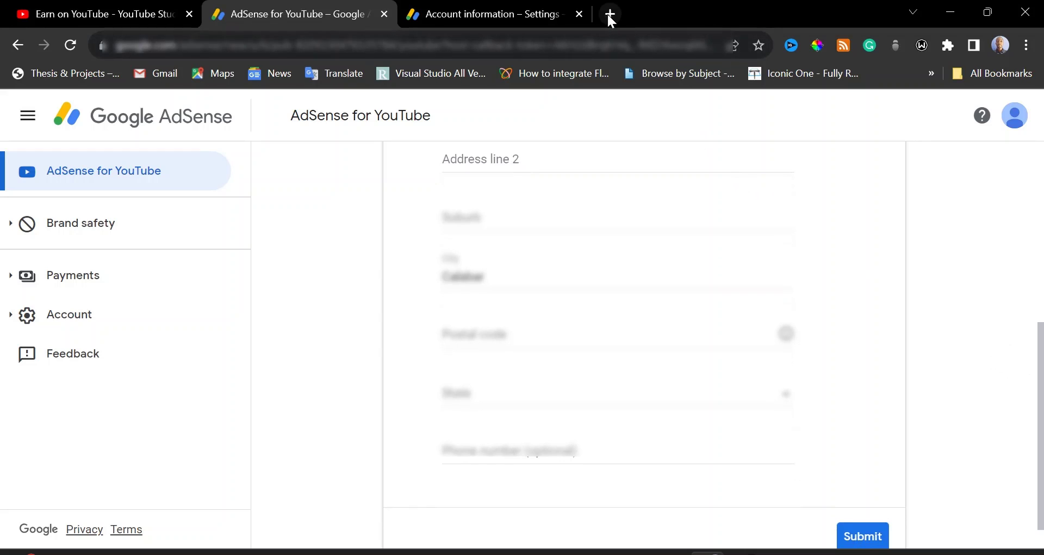
{"action": "type", "text": "540212"}
Choose Cross River as the state and submit the name and address form
{"action": "left_click", "coordinate": [538, 401]}
{"action": "scroll", "coordinate": [538, 401], "scroll_direction": "down", "scroll_amount": 5}
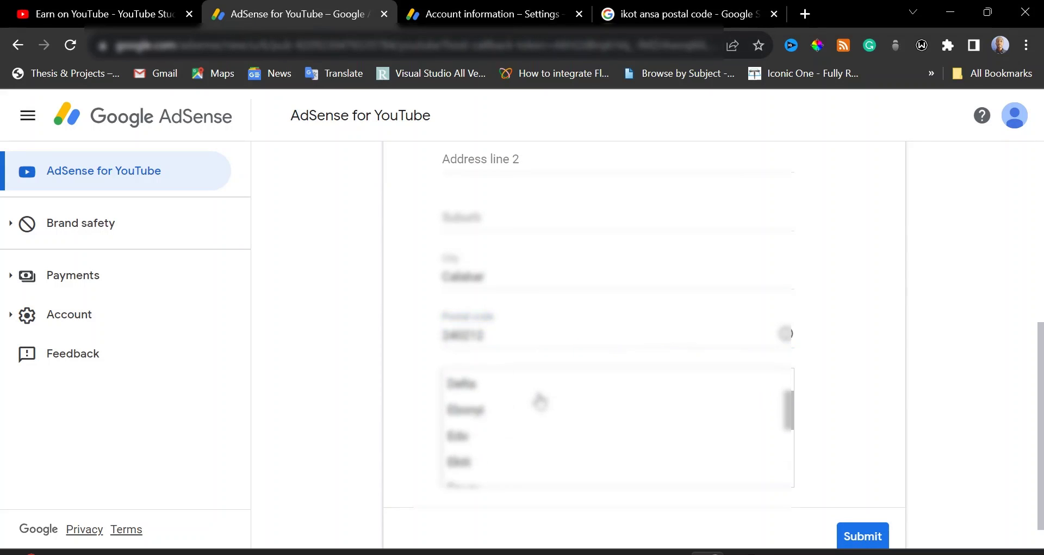
{"action": "scroll", "coordinate": [511, 429], "scroll_direction": "up", "scroll_amount": 2}
{"action": "left_click", "coordinate": [509, 449]}
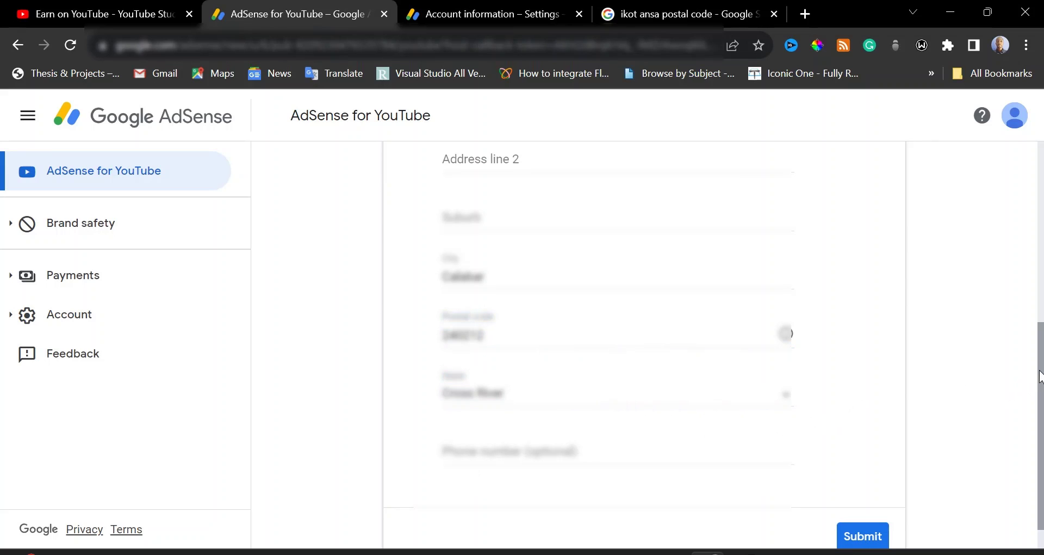
{"action": "scroll", "coordinate": [1041, 386], "scroll_direction": "down", "scroll_amount": 1}
{"action": "left_click_drag", "start_coordinate": [1040, 386], "coordinate": [1040, 305]}
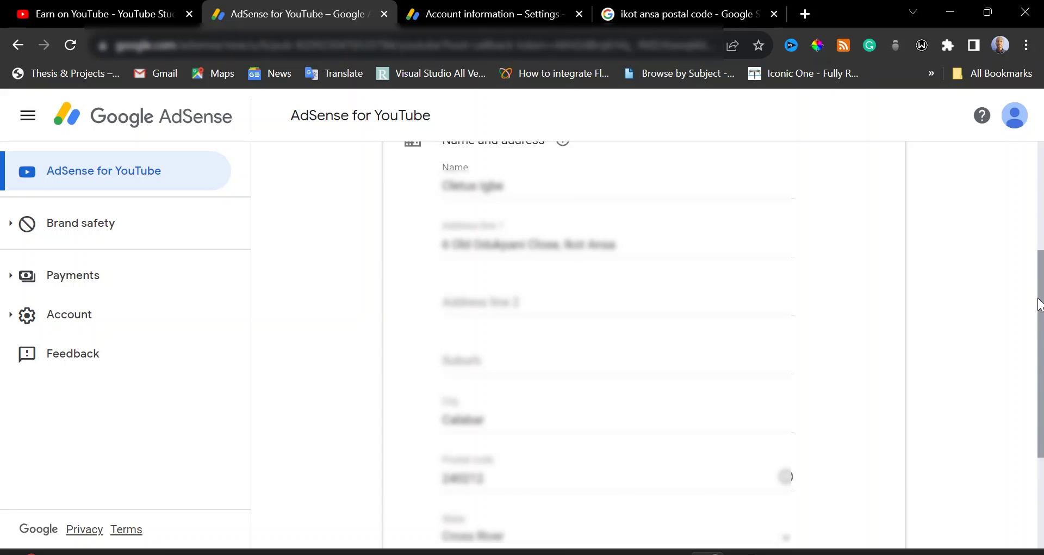
{"action": "left_click_drag", "start_coordinate": [1040, 305], "coordinate": [1042, 402]}
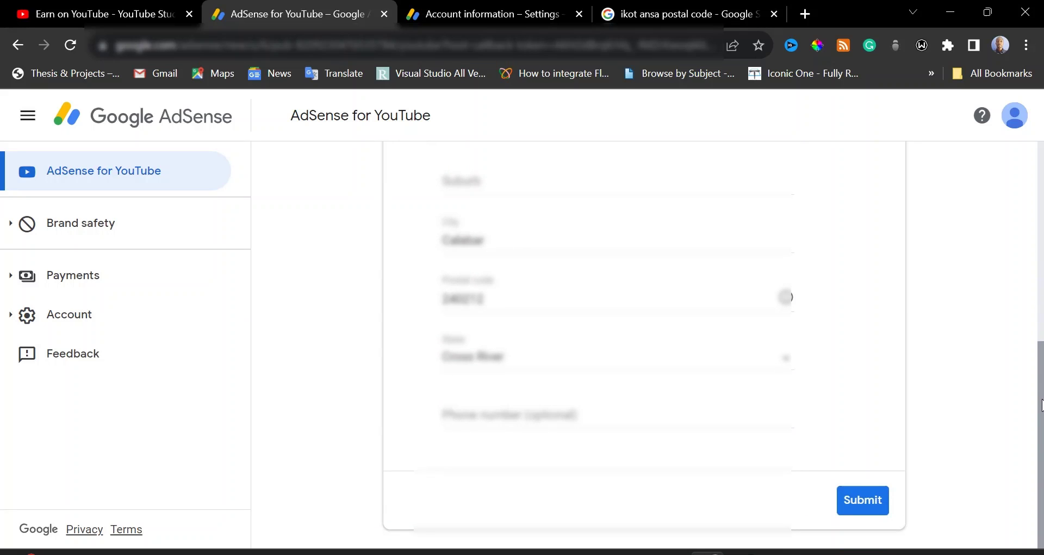
{"action": "left_click", "coordinate": [862, 499]}
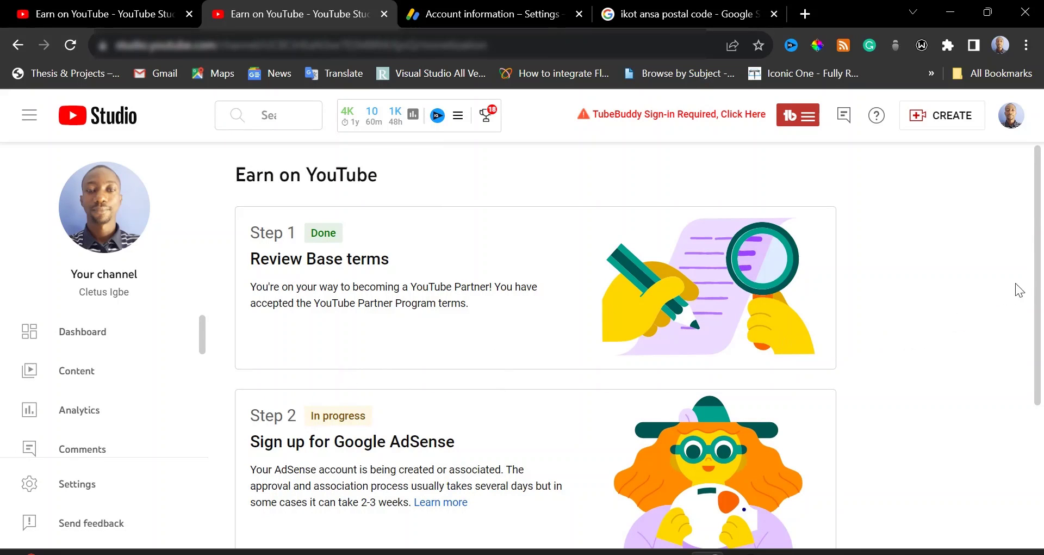
Scroll through the Earn on YouTube monetization steps in YouTube Studio
{"action": "left_click_drag", "start_coordinate": [1037, 268], "coordinate": [1037, 358]}
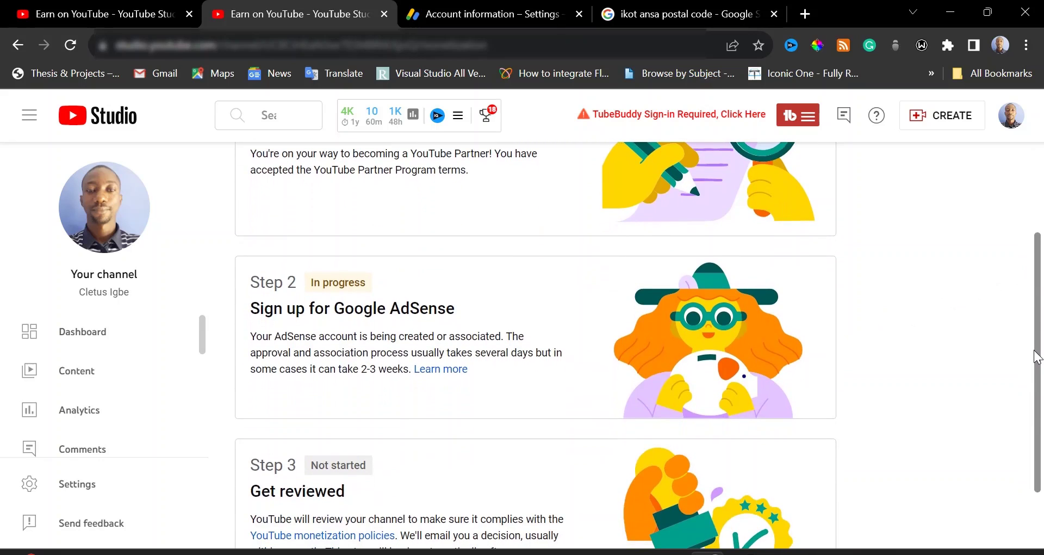
{"action": "left_click_drag", "start_coordinate": [1037, 357], "coordinate": [1043, 264]}
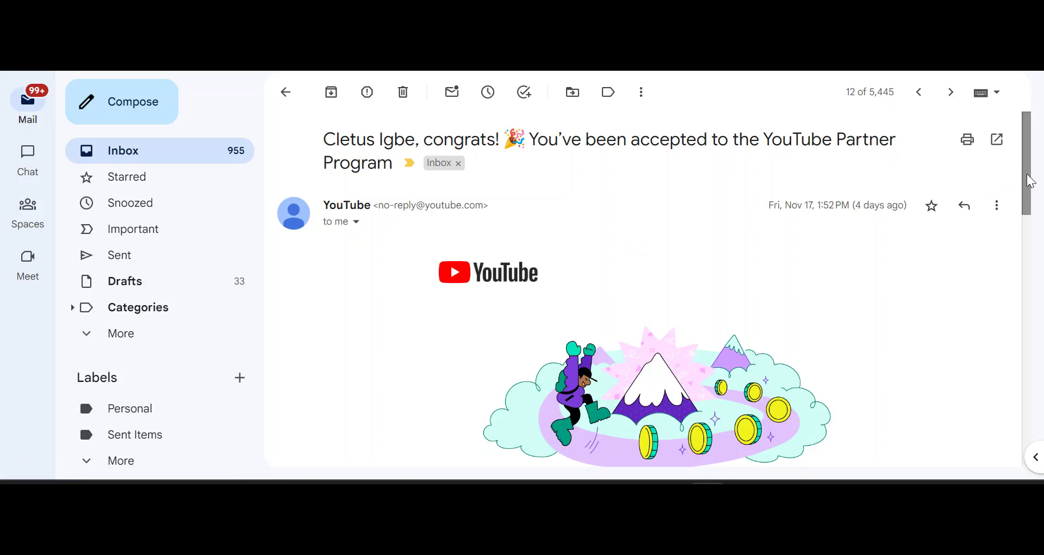
Scroll through the Partner Program acceptance email in Gmail
{"action": "left_click_drag", "start_coordinate": [1032, 182], "coordinate": [1003, 172]}
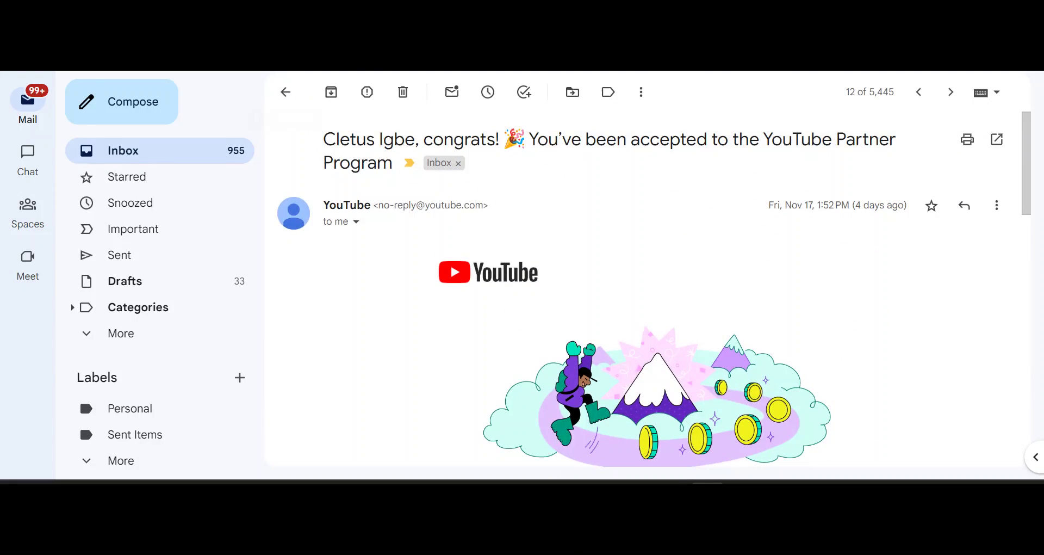